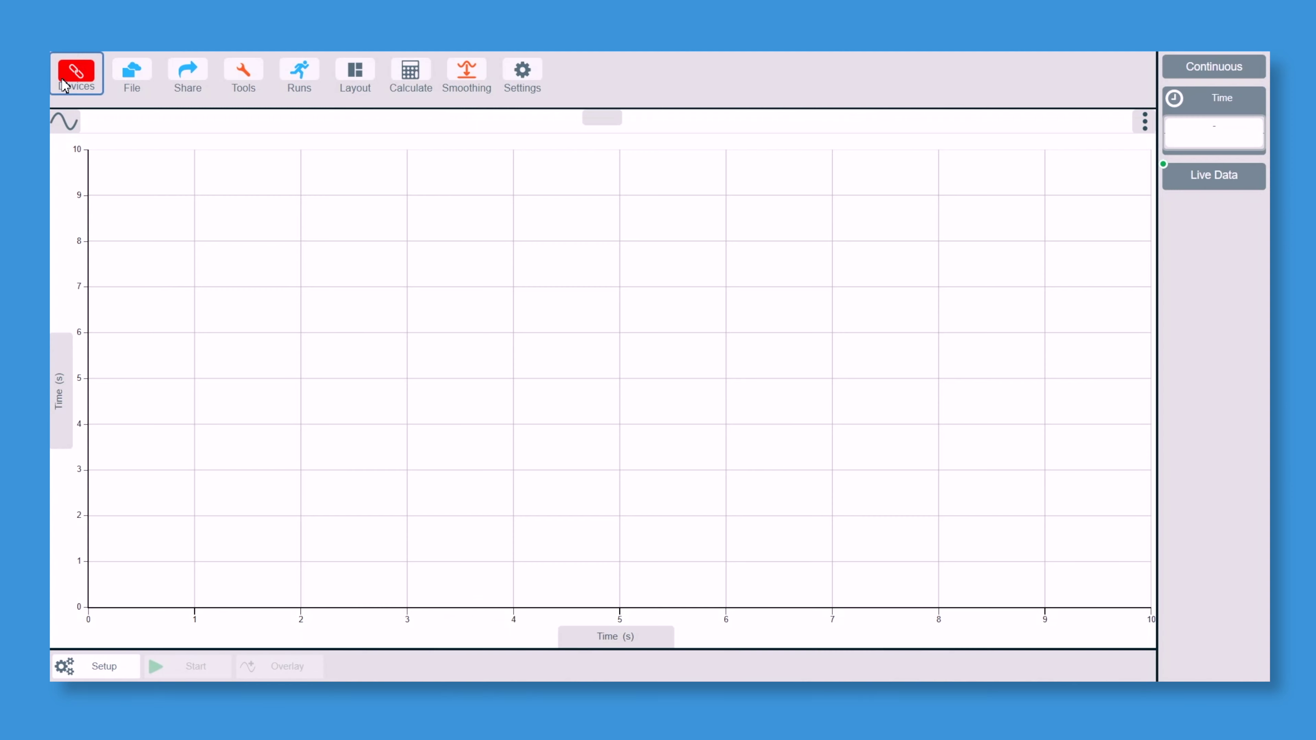
Step: Connect the CO2 Gas 213-273 and O2 Gas 001-042 sensors, showing about 1095 ppm CO2 and 20.4 % oxygen
click(74, 71)
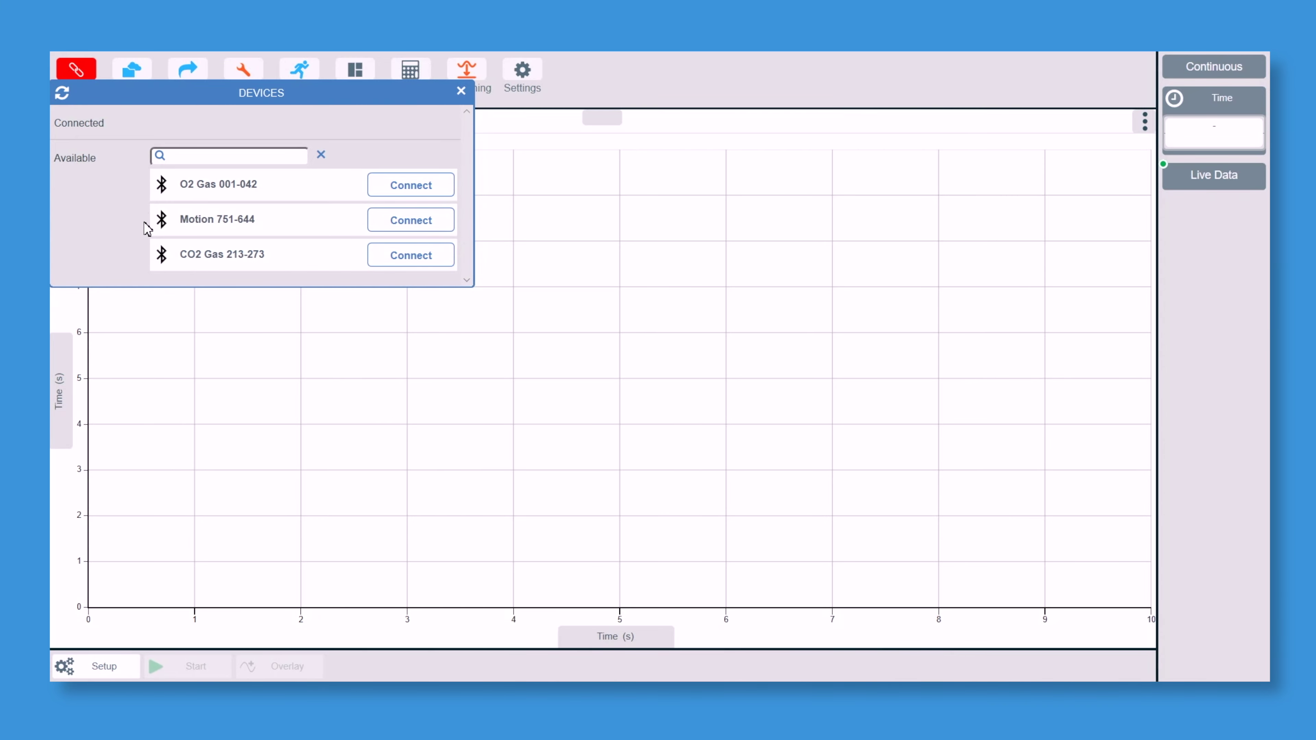
click(381, 217)
click(417, 260)
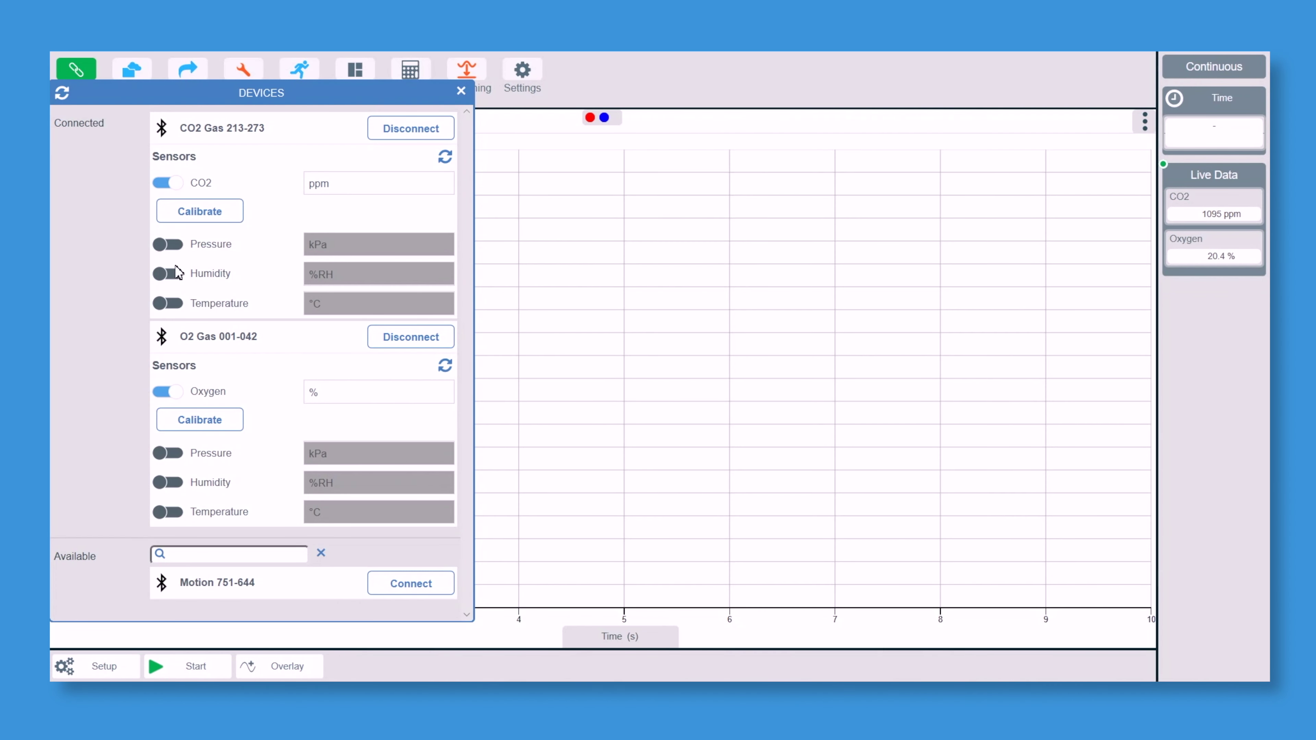
Step: Turn on the CO2 sensor's Humidity and Temperature readings and close the Devices panel
click(173, 276)
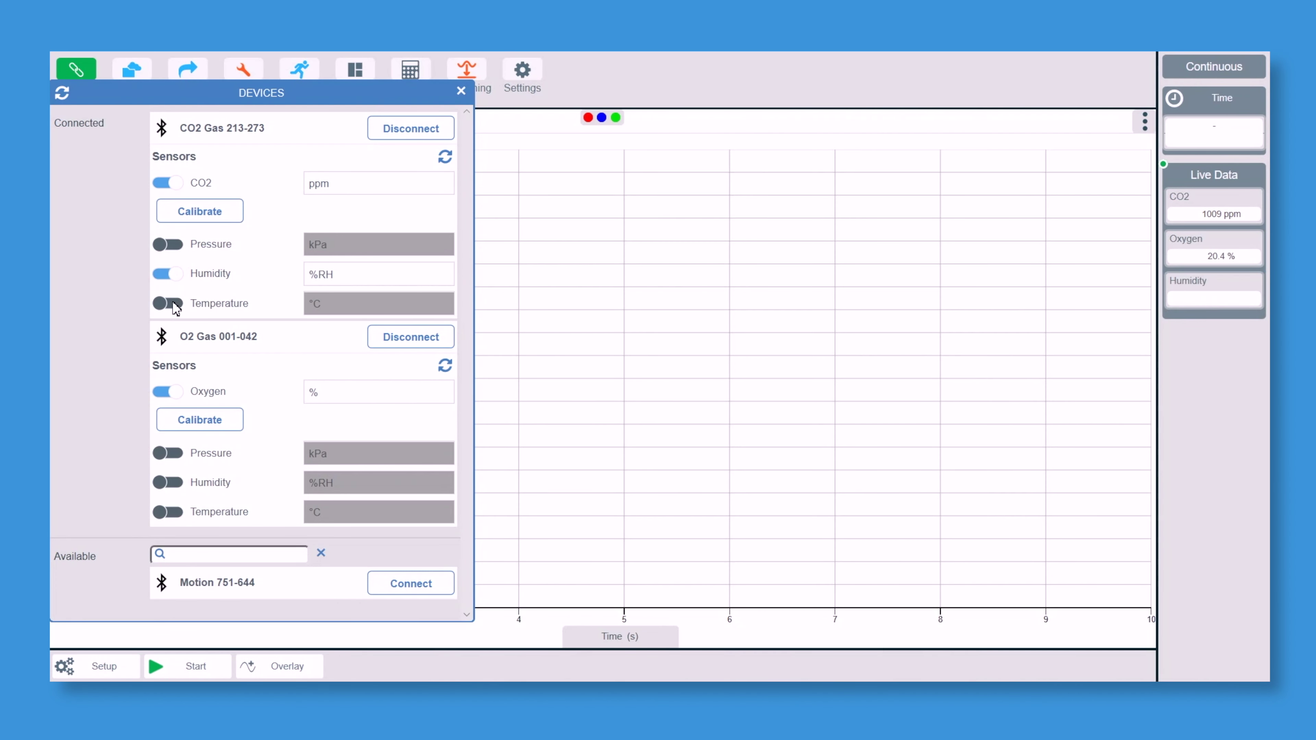
click(181, 306)
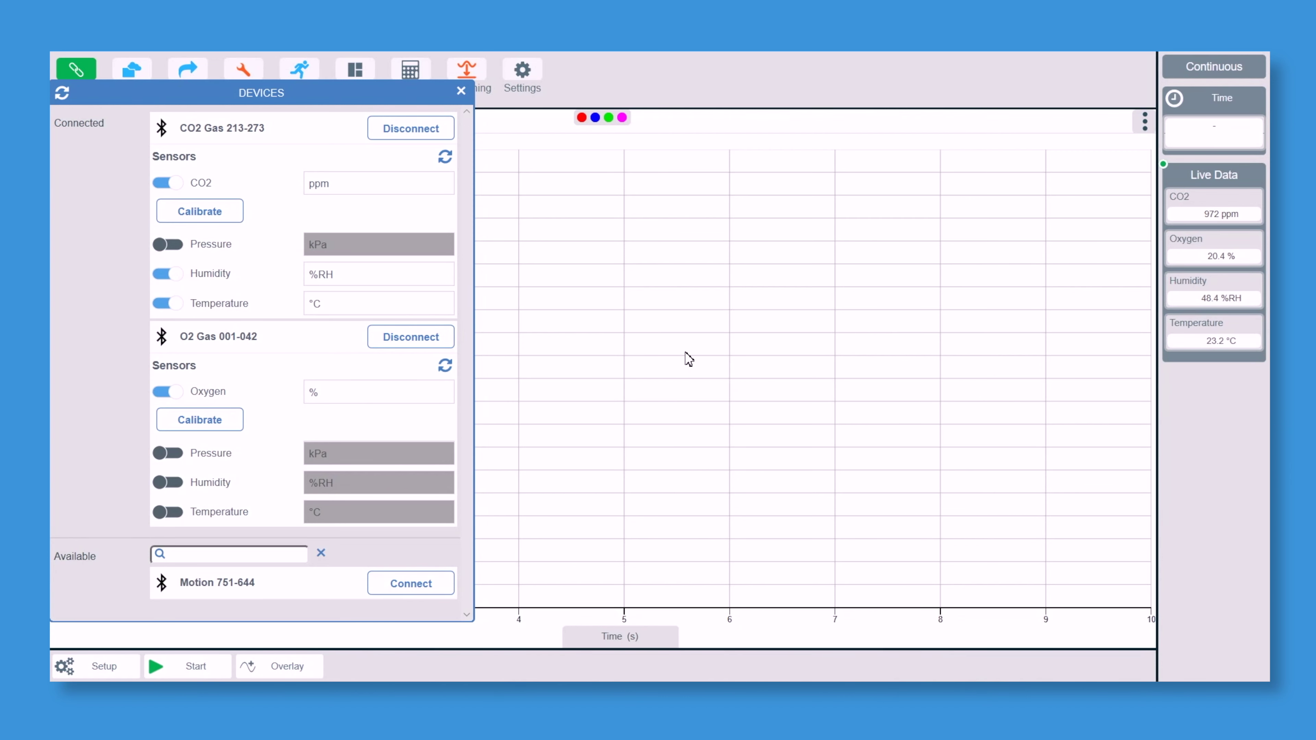
click(692, 358)
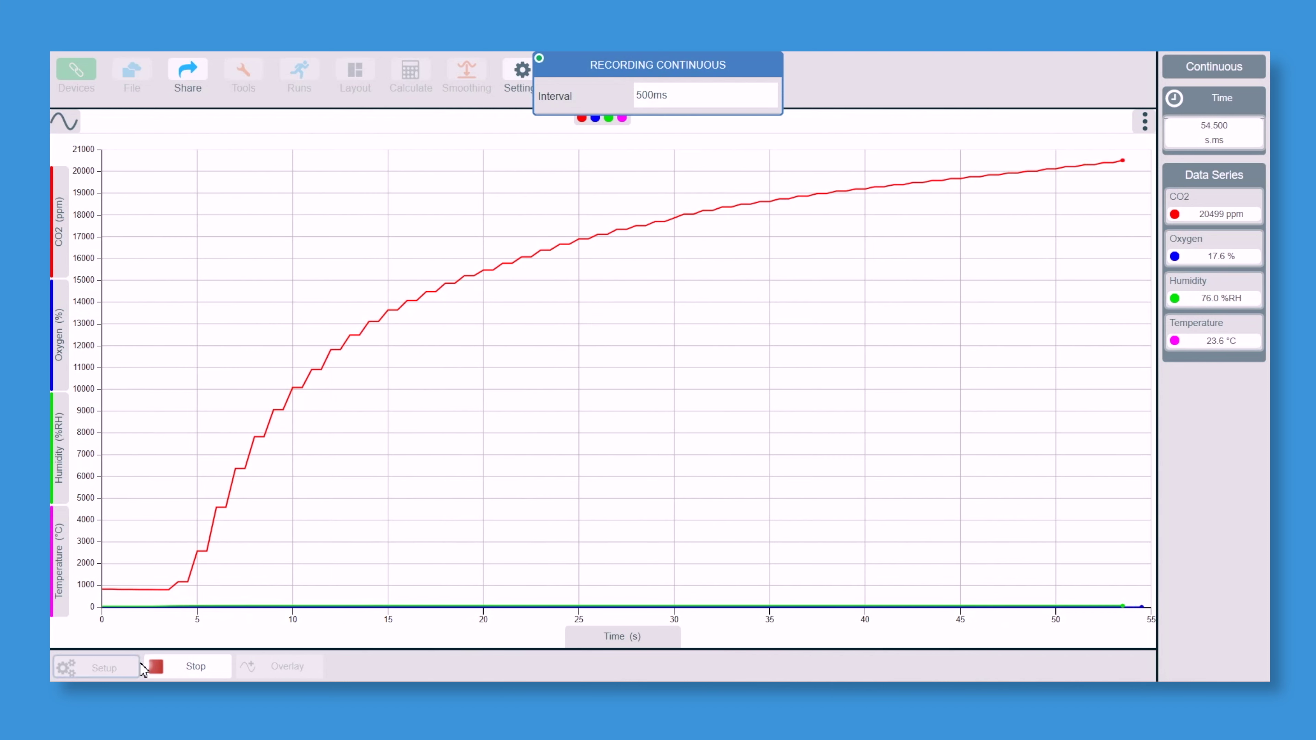
Step: Stop the recording and turn on Multi Scale so each of the four traces gets its own axis
click(173, 668)
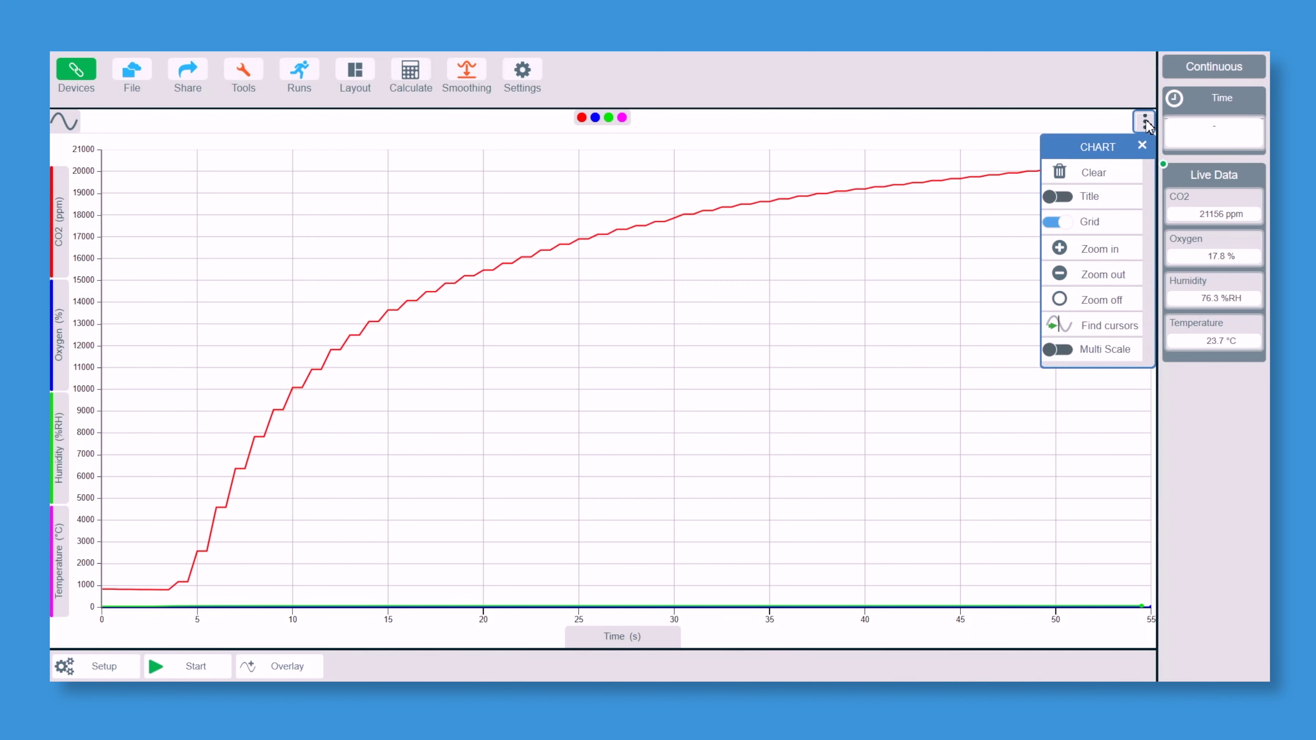
click(1062, 352)
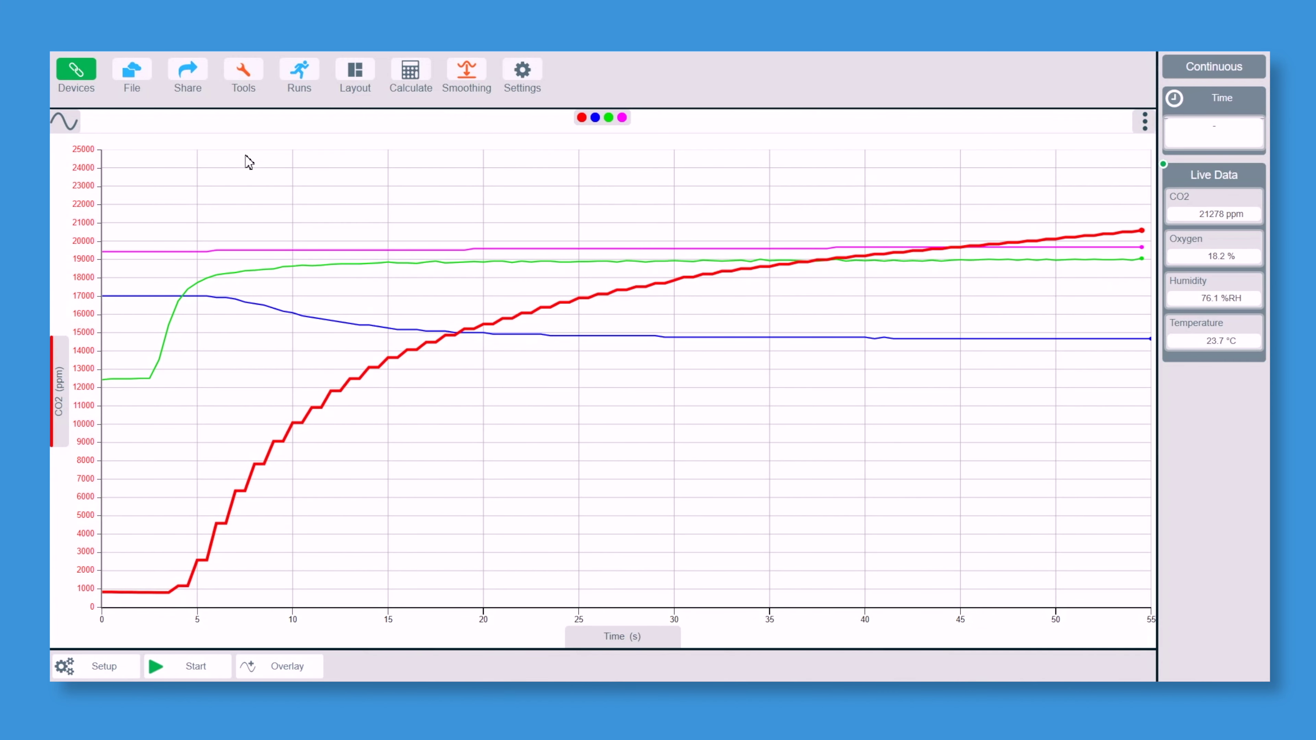
Step: Turn on Values in Tools and drag the readout line to 54 s (20499 ppm CO2, 17.6 % oxygen)
click(252, 76)
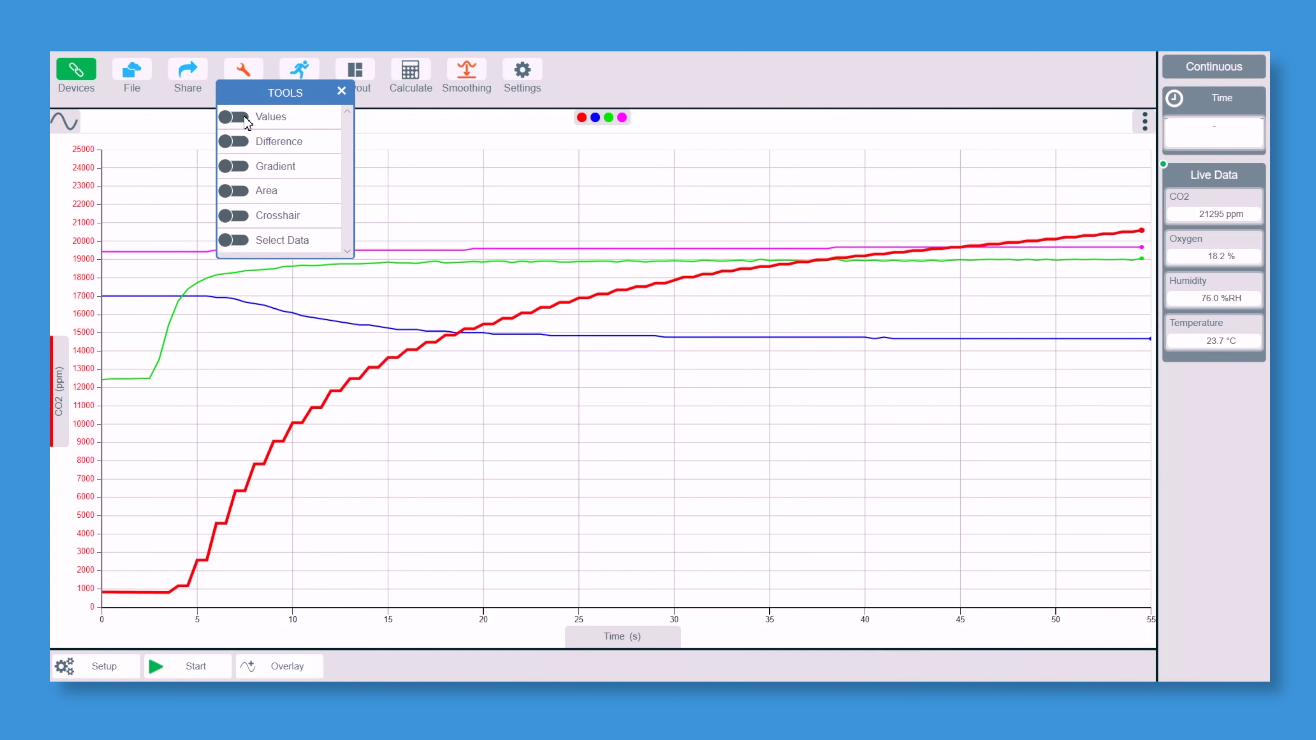
click(246, 120)
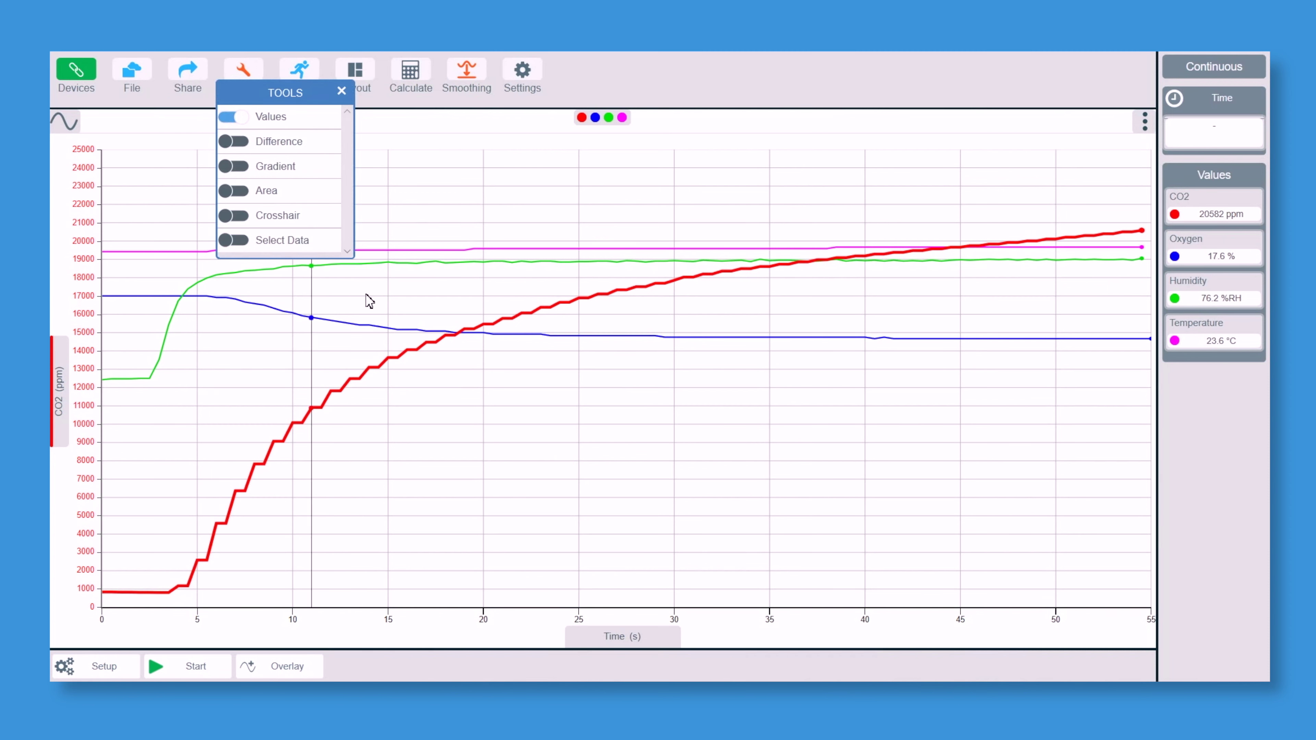
click(131, 382)
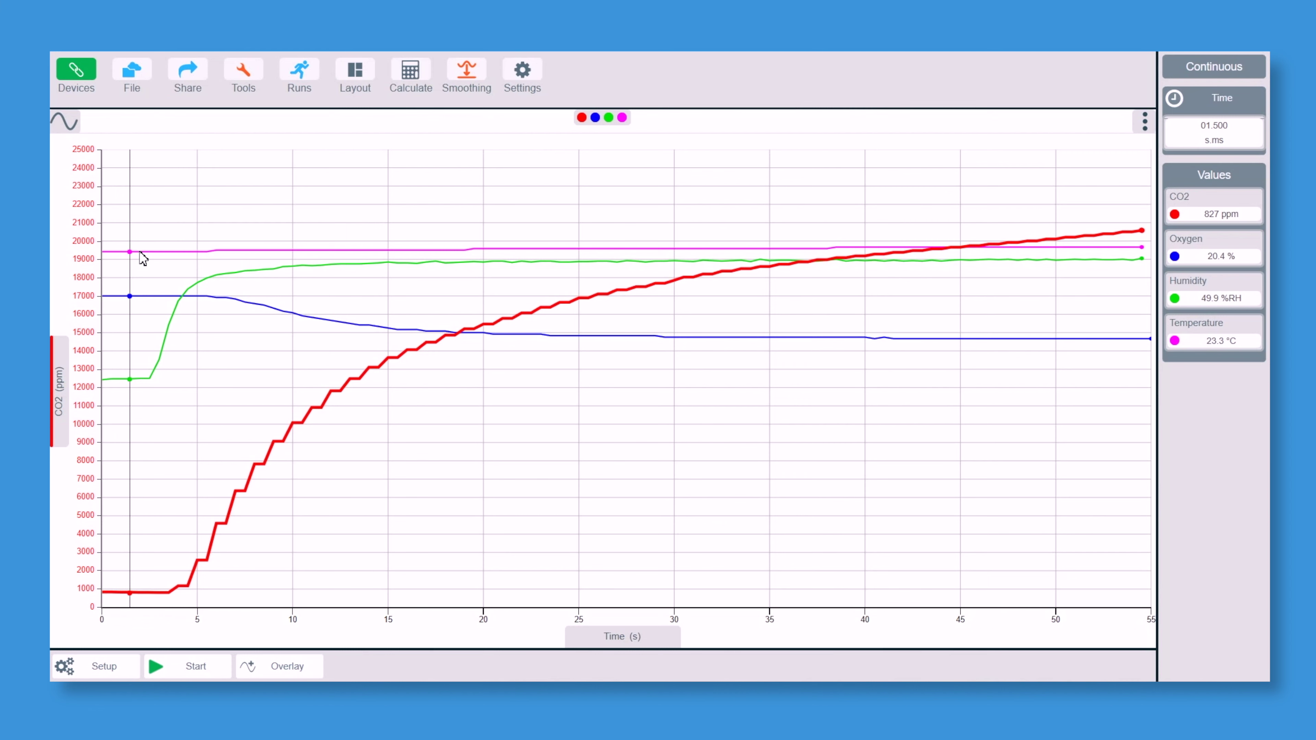
drag(253, 353, 1132, 386)
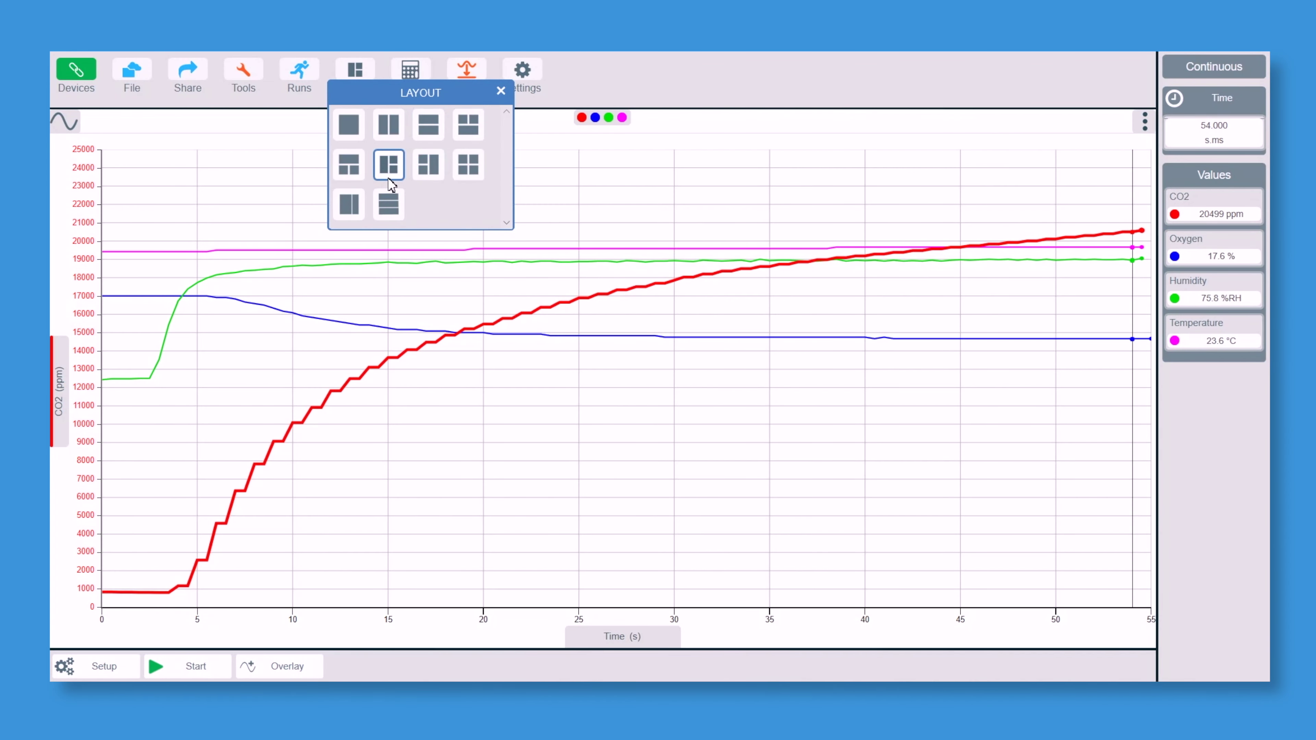
Step: Switch to the 2x2 layout and deselect Oxygen, Humidity and Temperature in the first panel, leaving only CO2
click(478, 171)
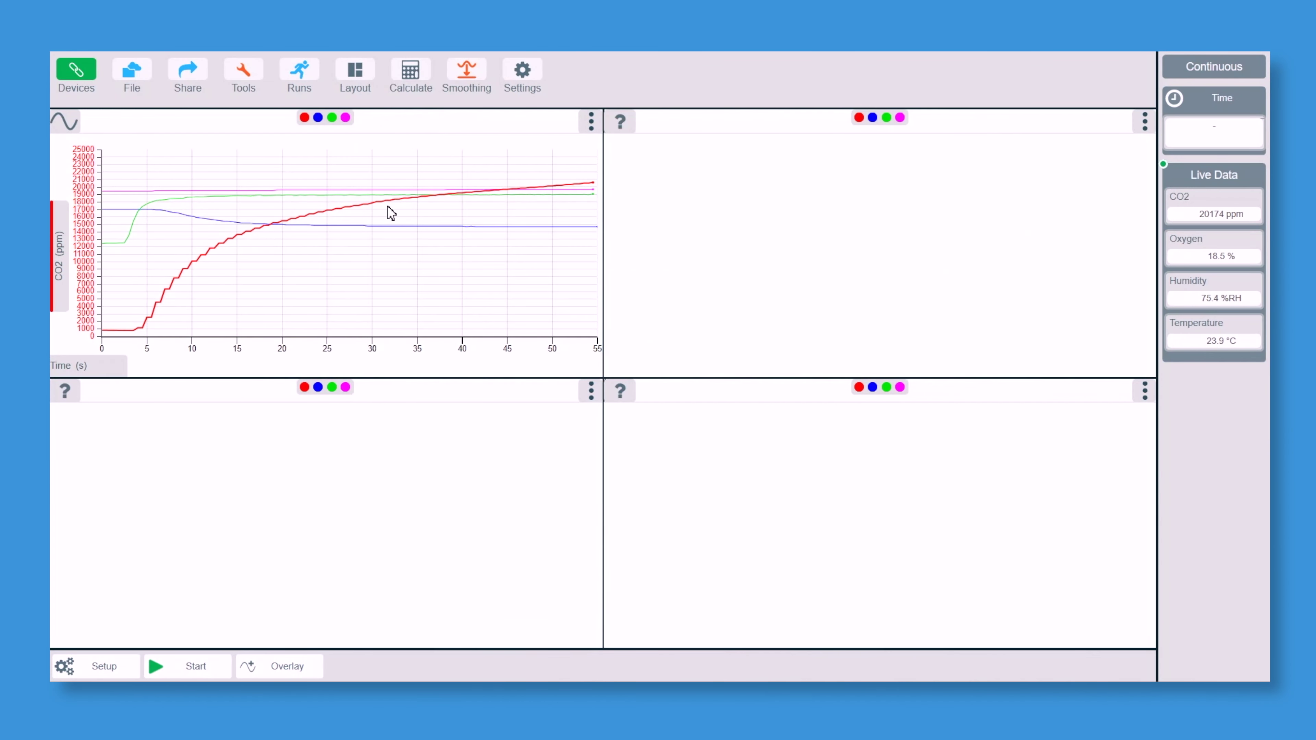
click(338, 123)
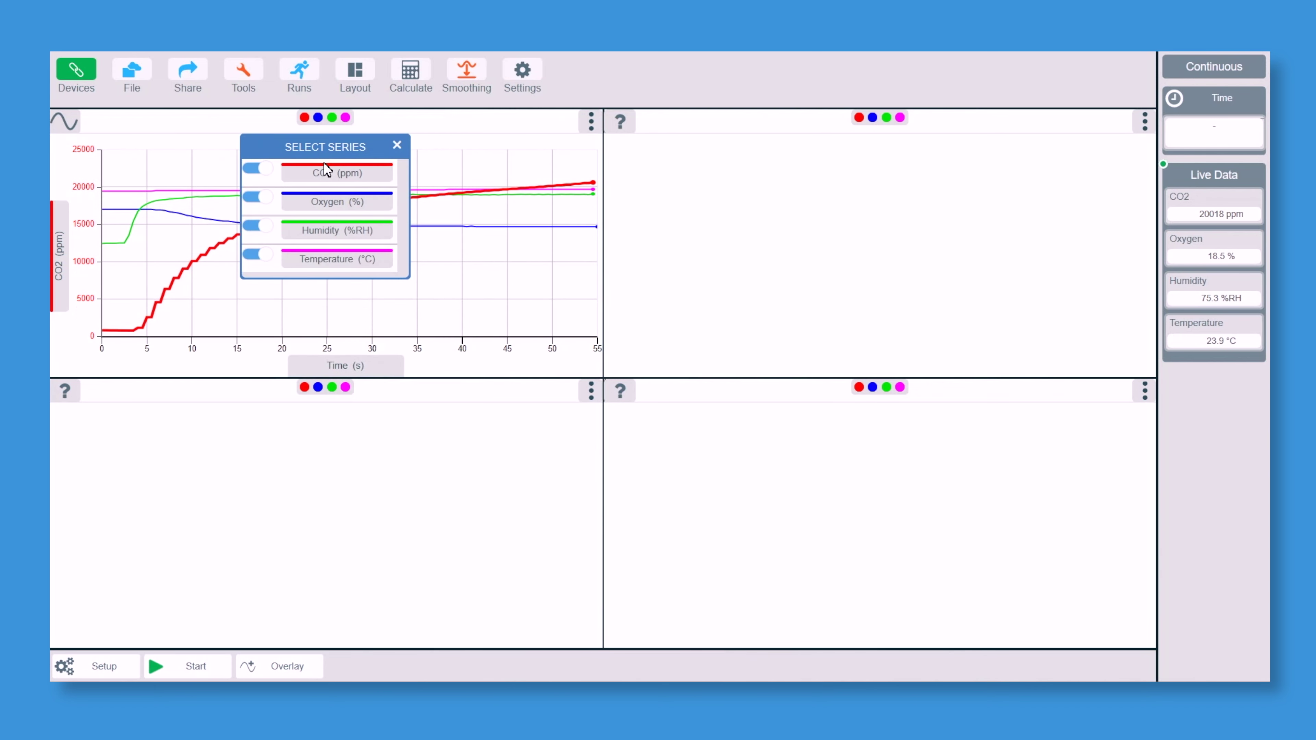
click(254, 201)
click(255, 232)
click(257, 254)
click(743, 234)
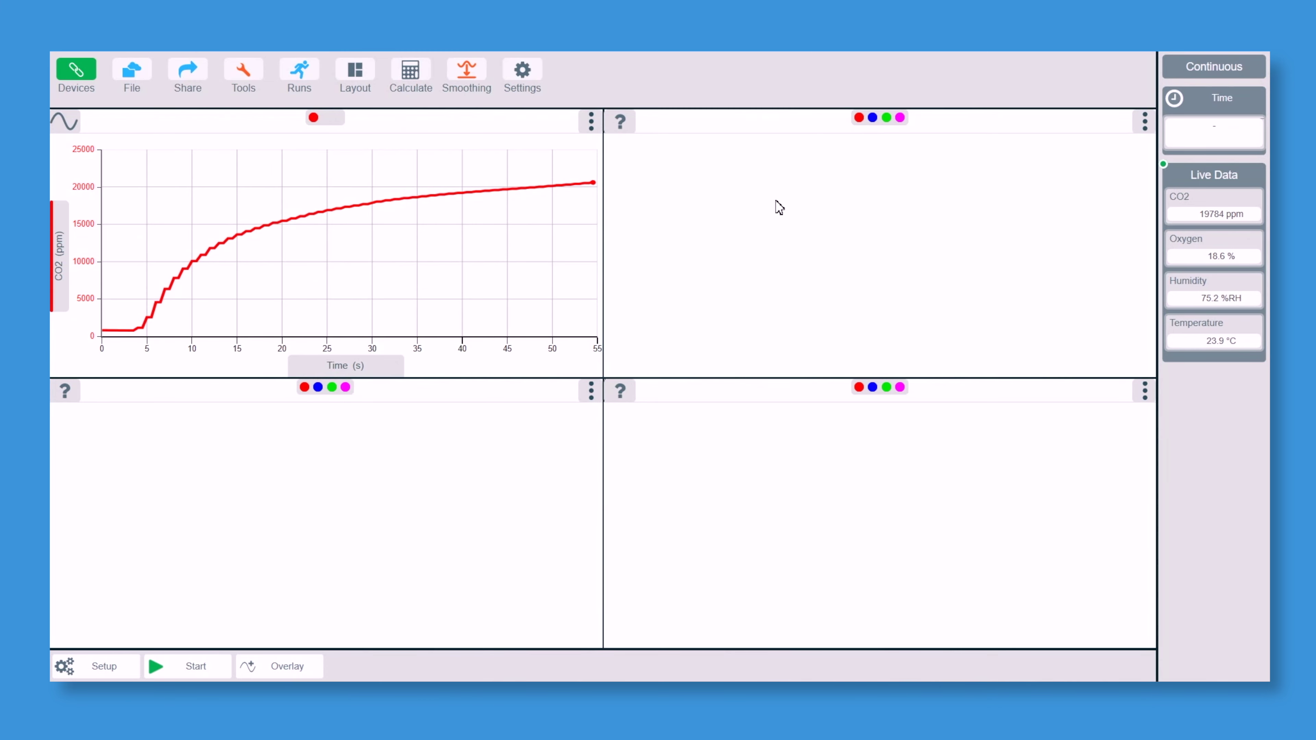
Step: Make the top-right, bottom-right and bottom-left panels line graphs
click(622, 123)
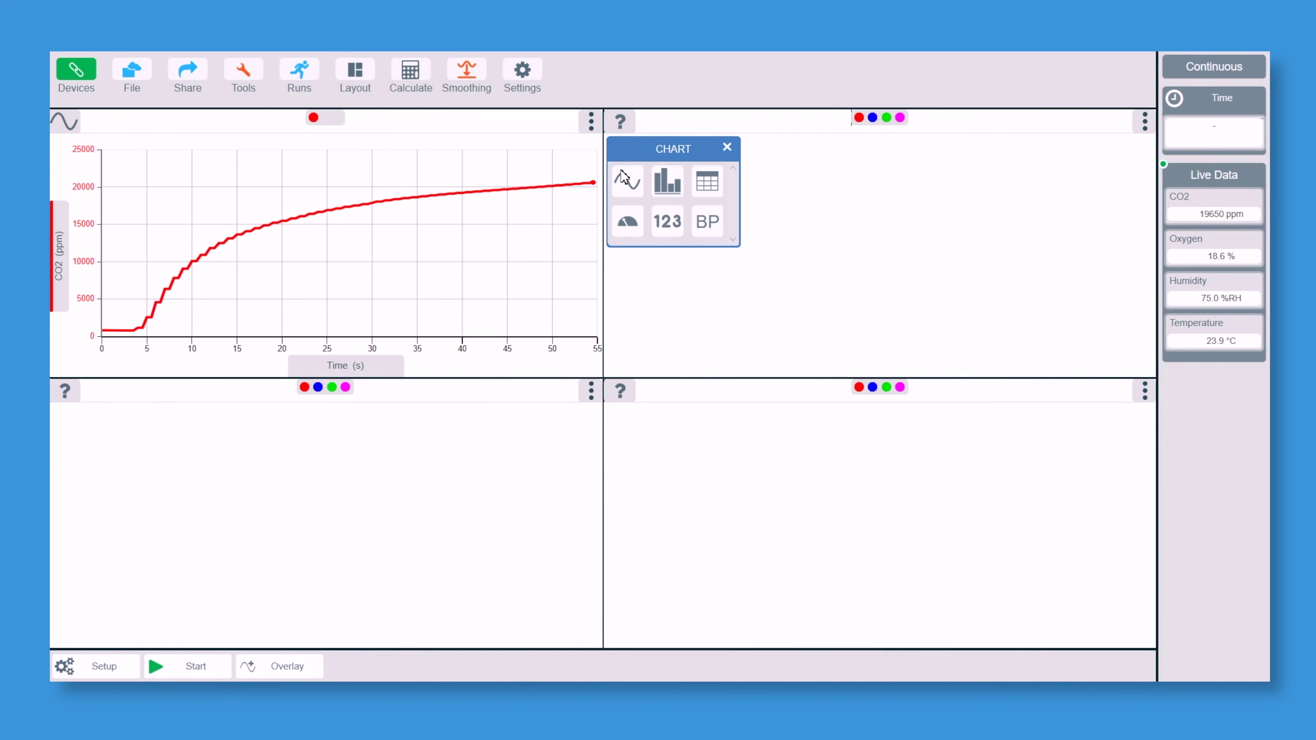
click(627, 181)
click(620, 391)
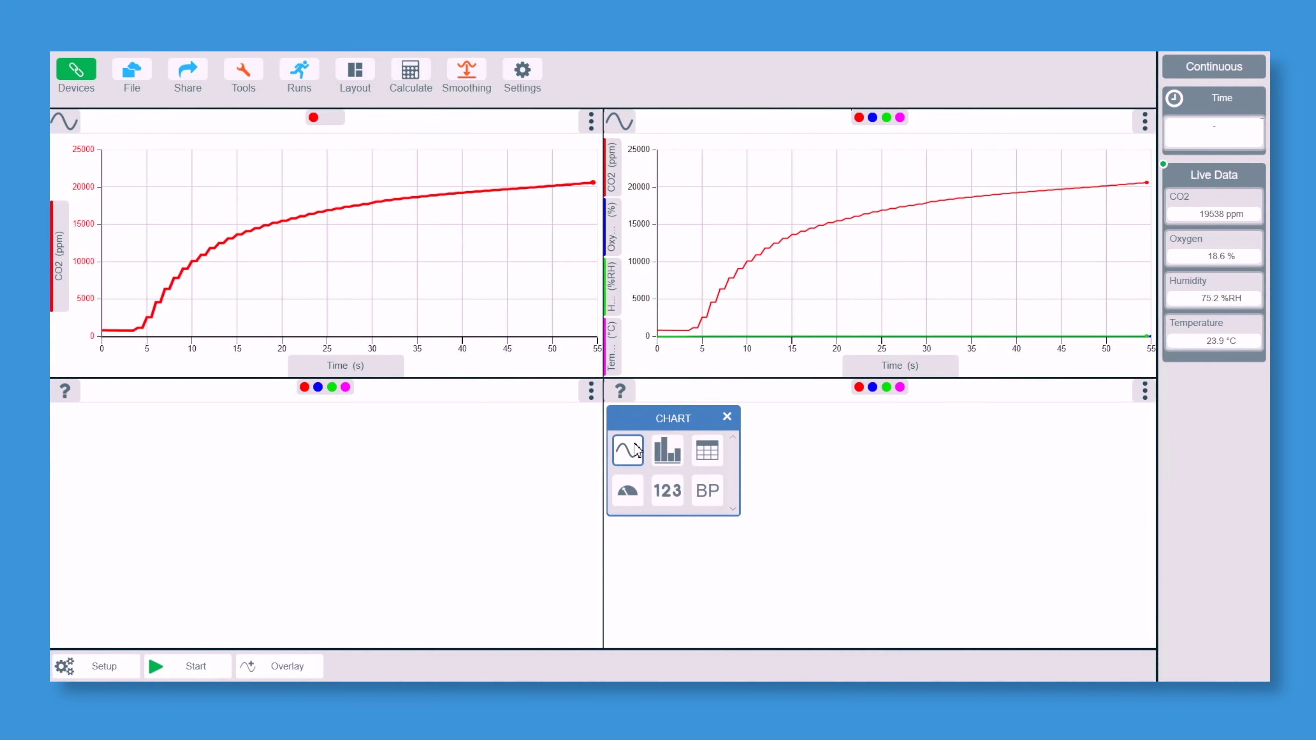
click(627, 450)
click(64, 390)
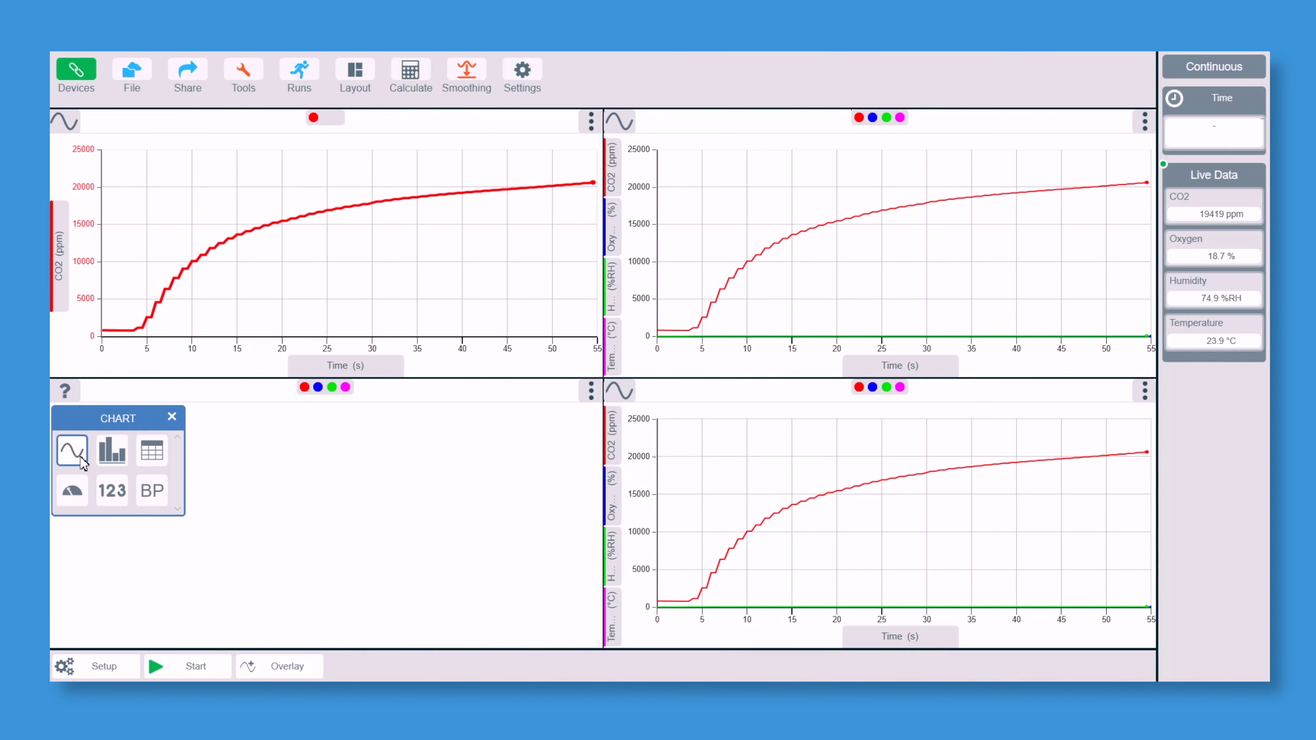
click(72, 450)
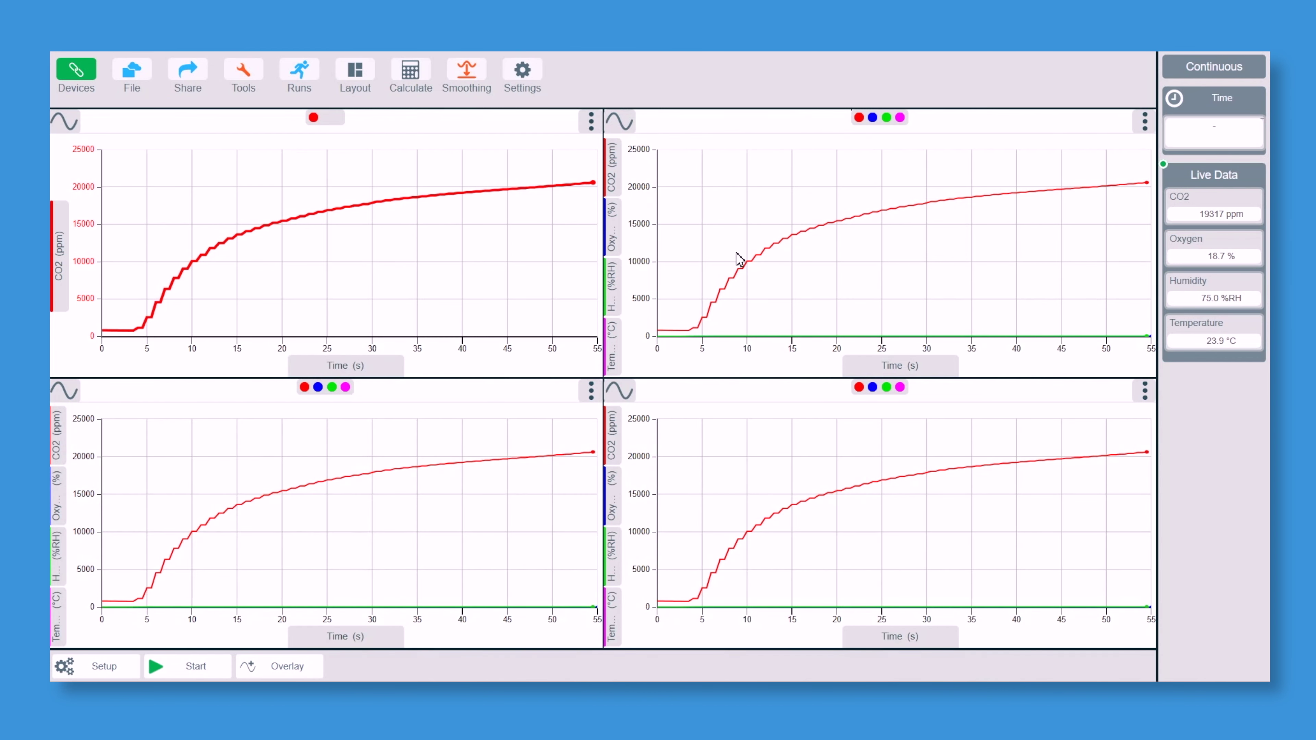
Step: Remove CO2, Humidity and Temperature from the top-right graph, leaving only Oxygen
click(878, 122)
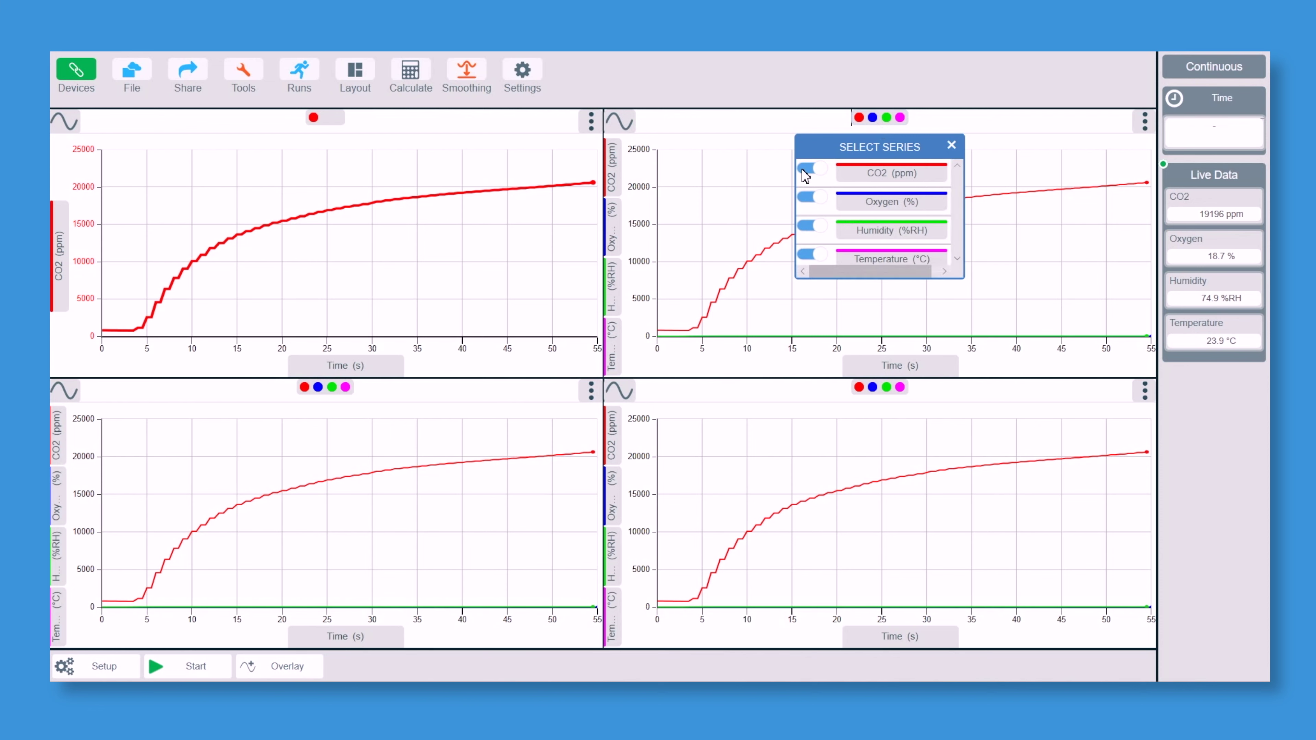
click(811, 173)
click(810, 226)
click(806, 254)
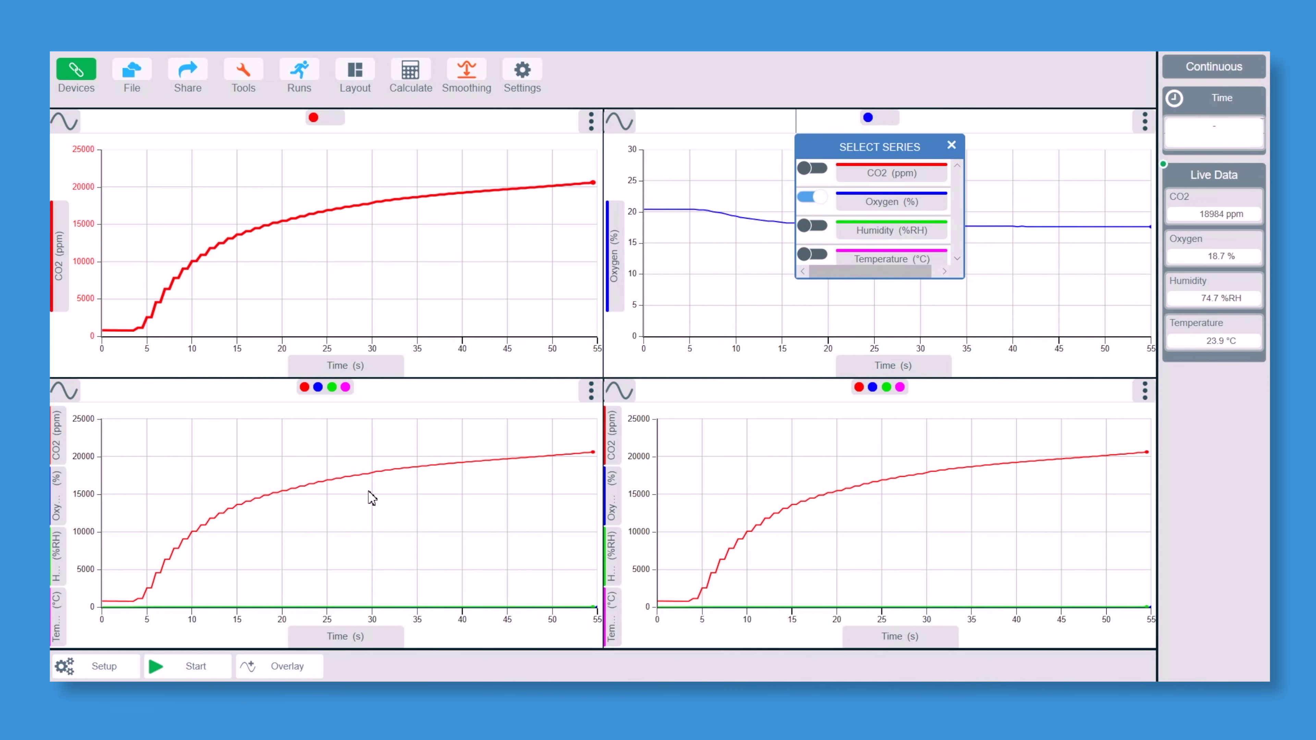
click(322, 468)
Step: Remove CO2, Oxygen and Temperature from the bottom-left graph, leaving only Humidity
click(316, 390)
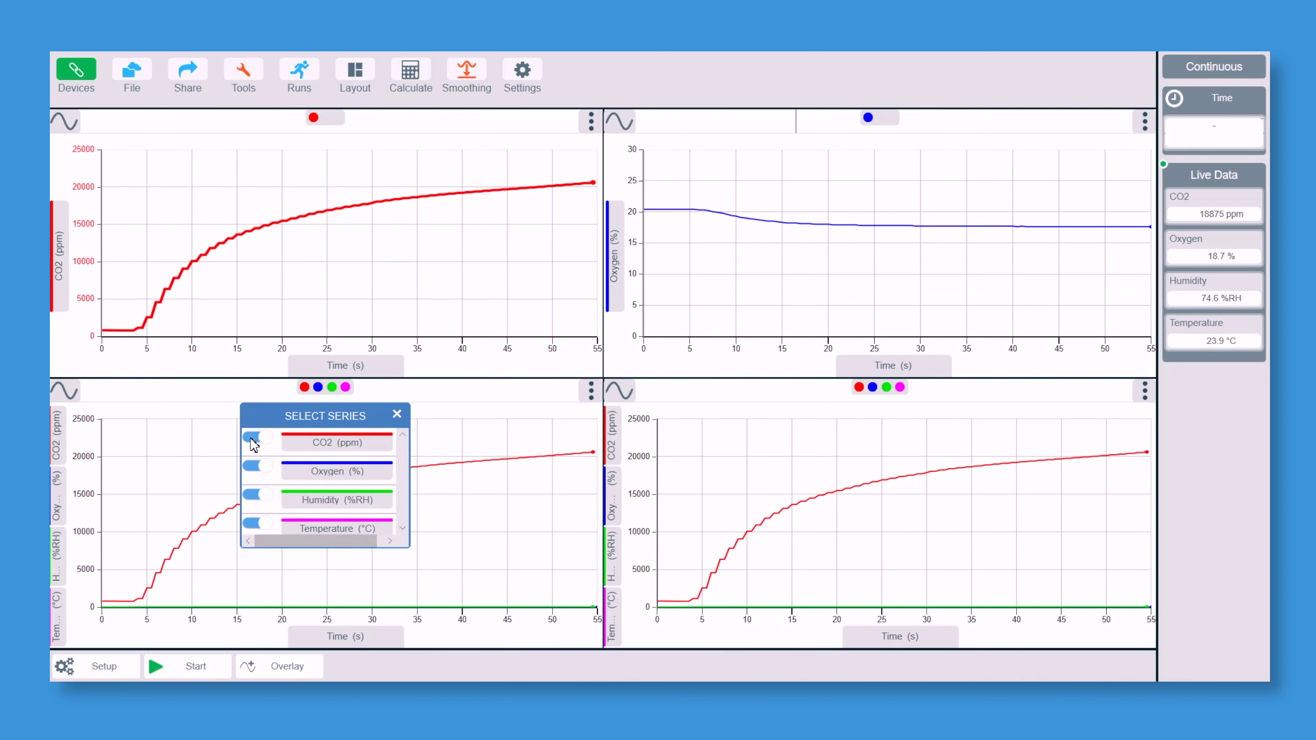
click(254, 440)
click(249, 469)
click(259, 524)
click(871, 468)
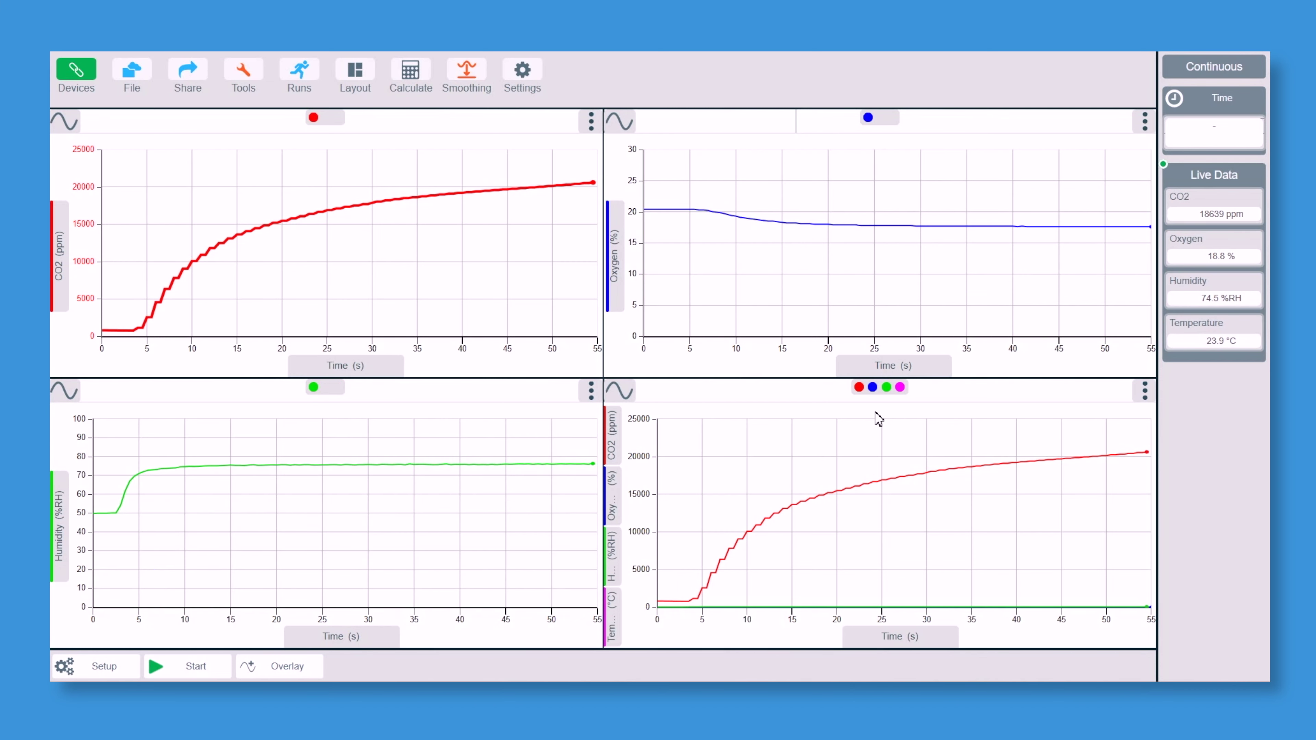
Step: Remove CO2, Oxygen and Humidity from the bottom-right graph, leaving only Temperature
click(879, 388)
click(805, 438)
click(805, 467)
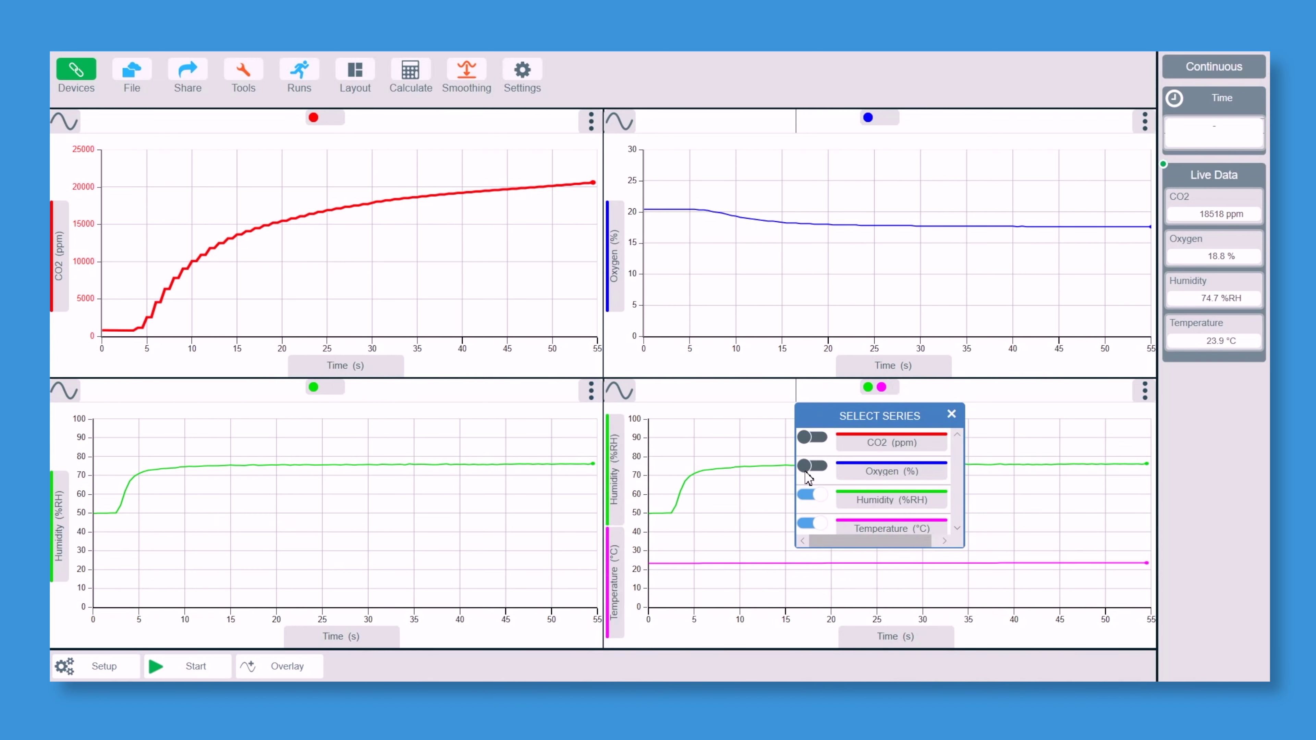
click(804, 496)
click(736, 496)
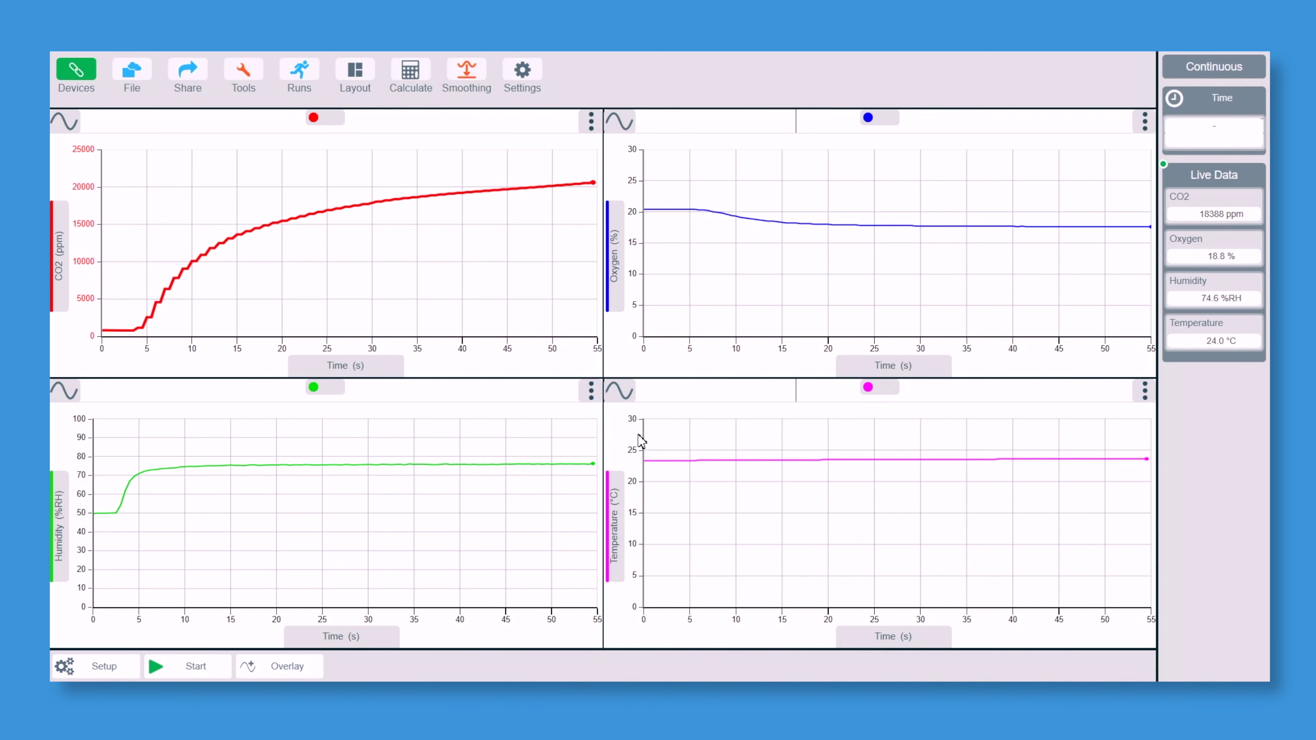
Step: Turn on Values across all four graphs and read them at 2.5 s: 817 ppm, 20.4 %, 50.0 %RH, 23.3 °C
click(241, 78)
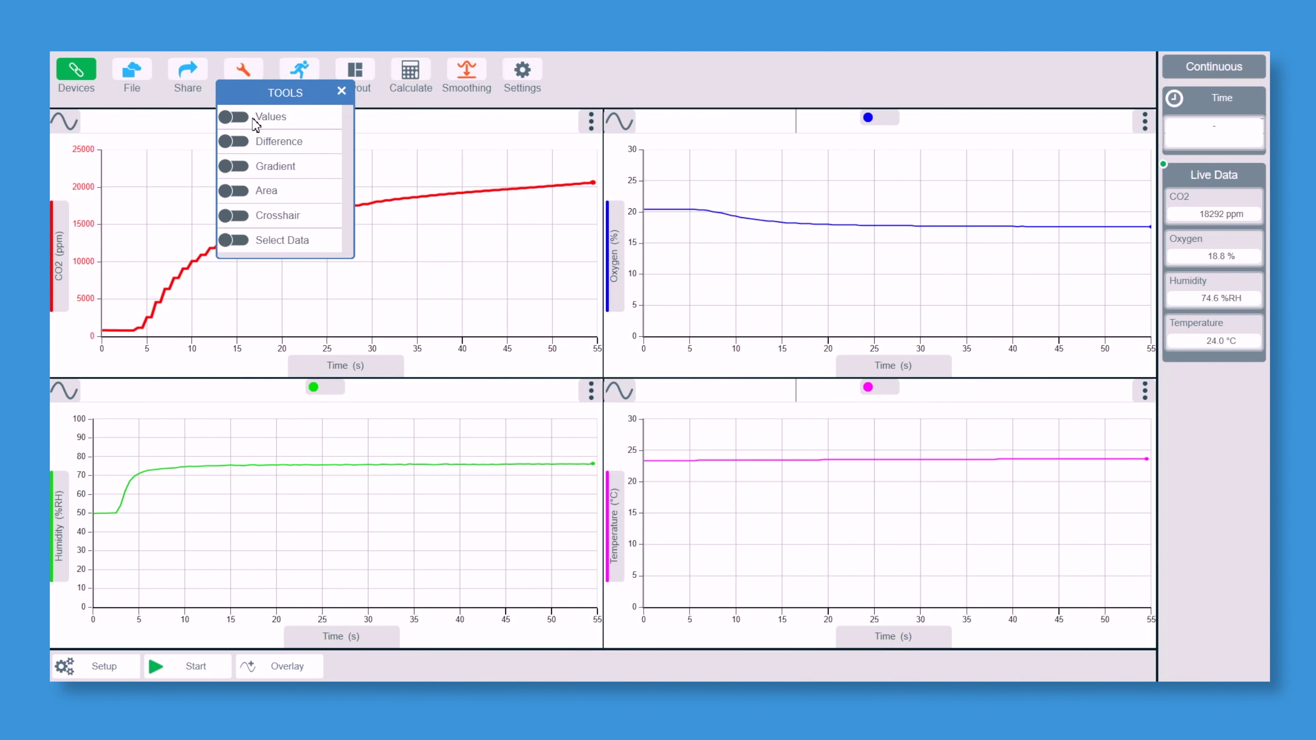
click(245, 119)
click(372, 296)
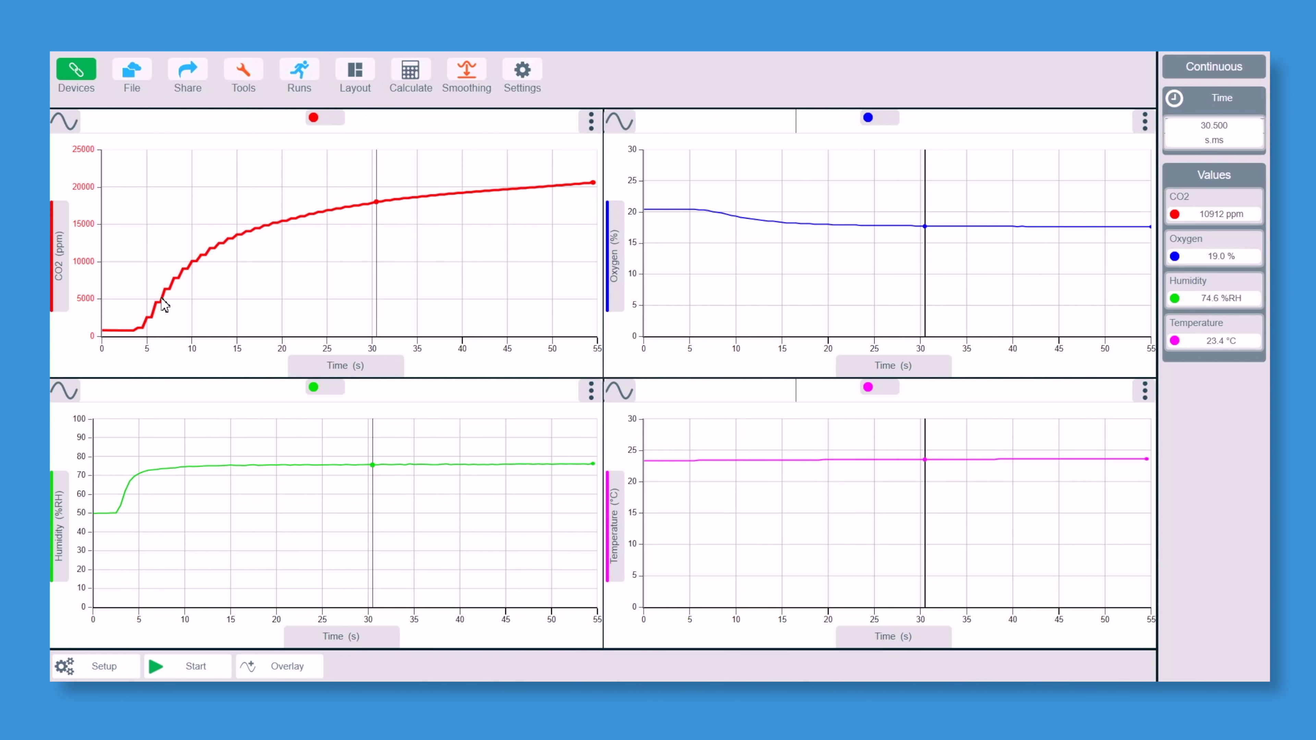
click(124, 304)
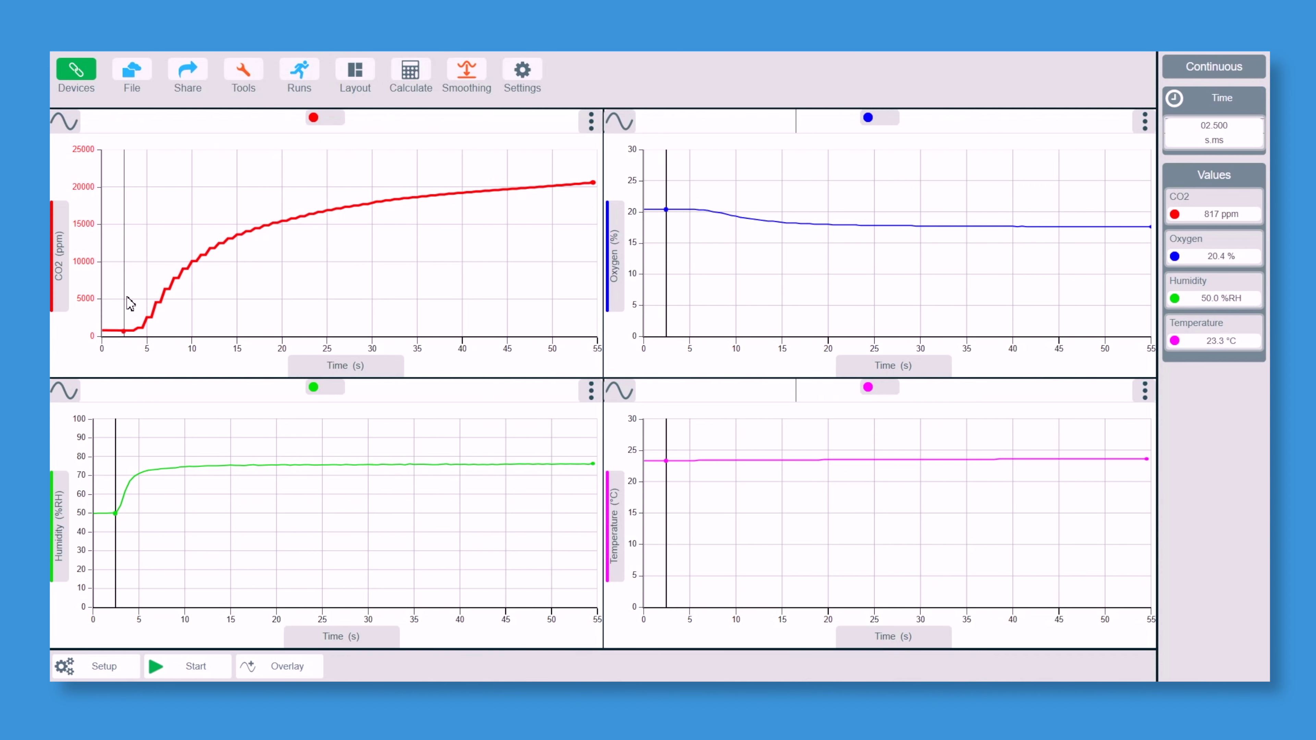